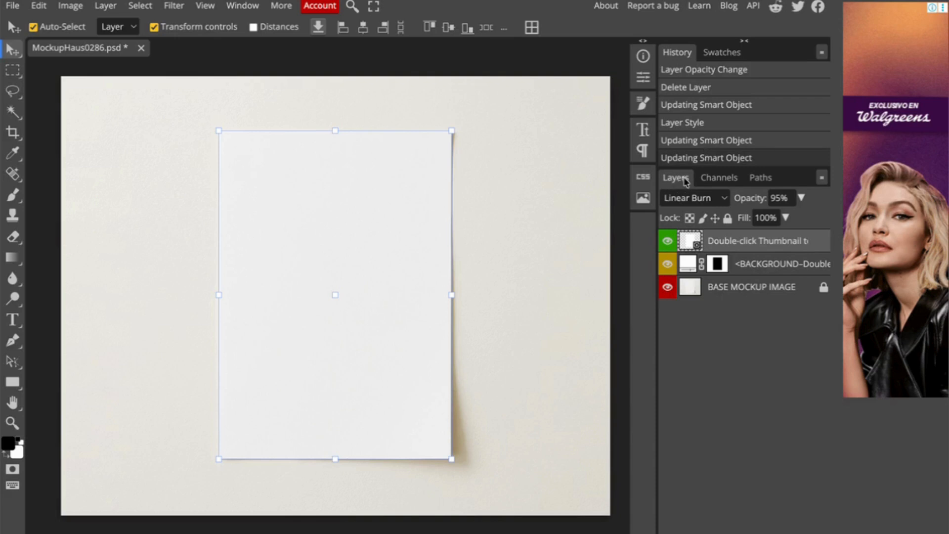
left_click(250, 8)
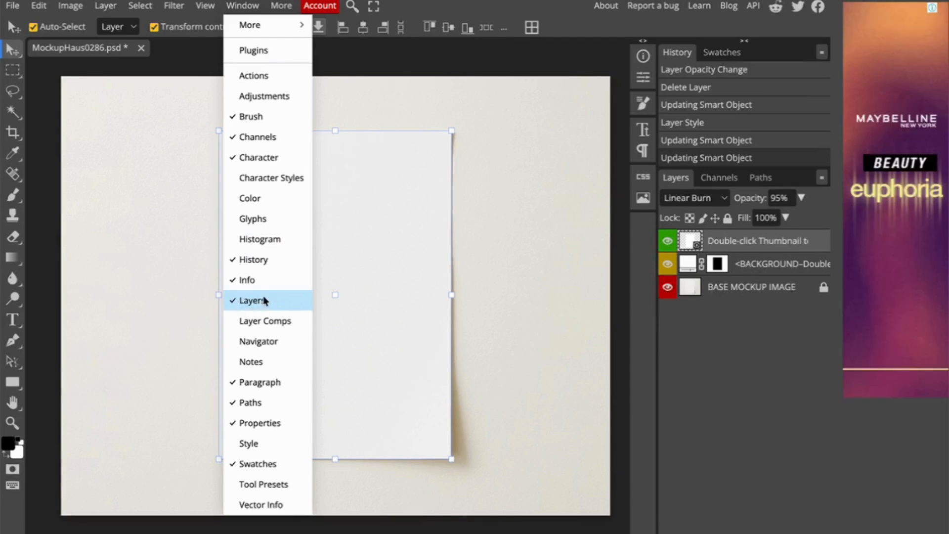
left_click(243, 7)
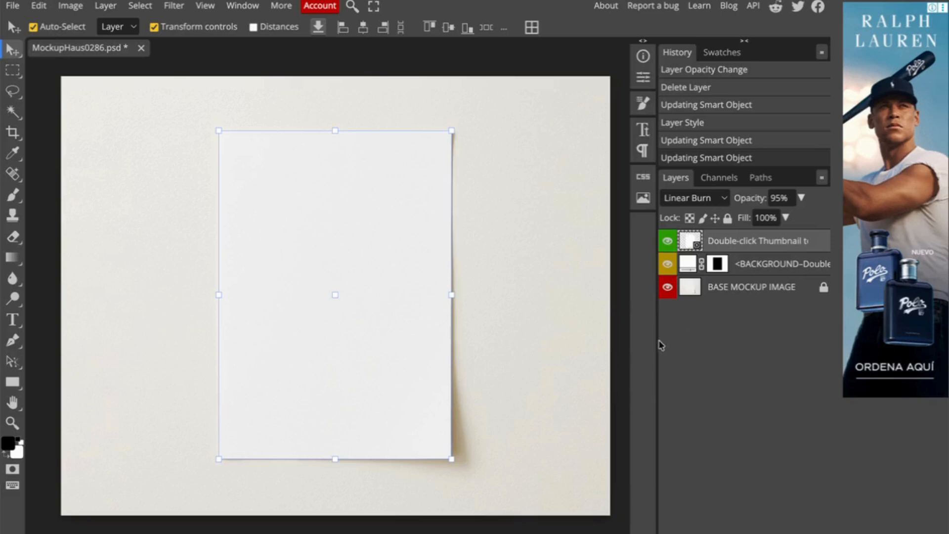
Widen the side panels to read the full layer names, and narrow them again to free up canvas space
left_click_drag(653, 341, 472, 318)
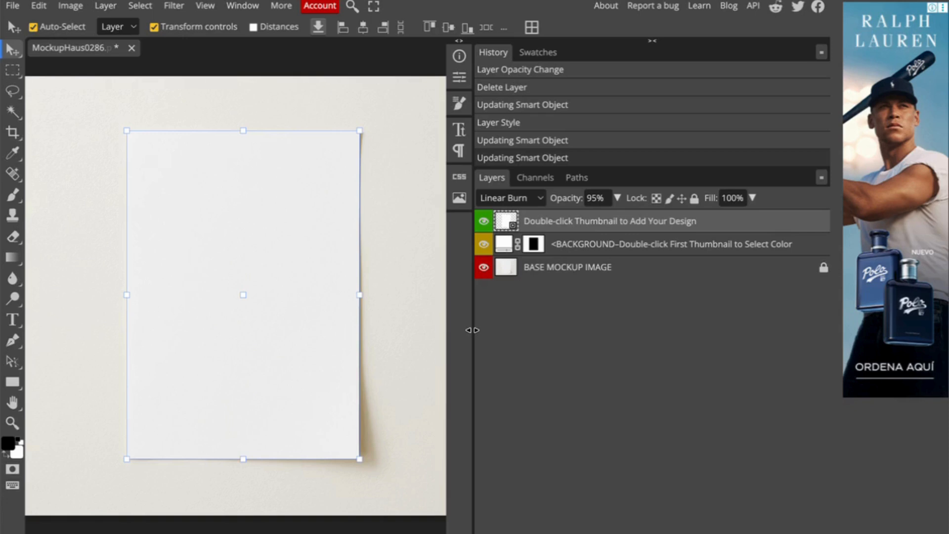
left_click_drag(472, 330, 677, 338)
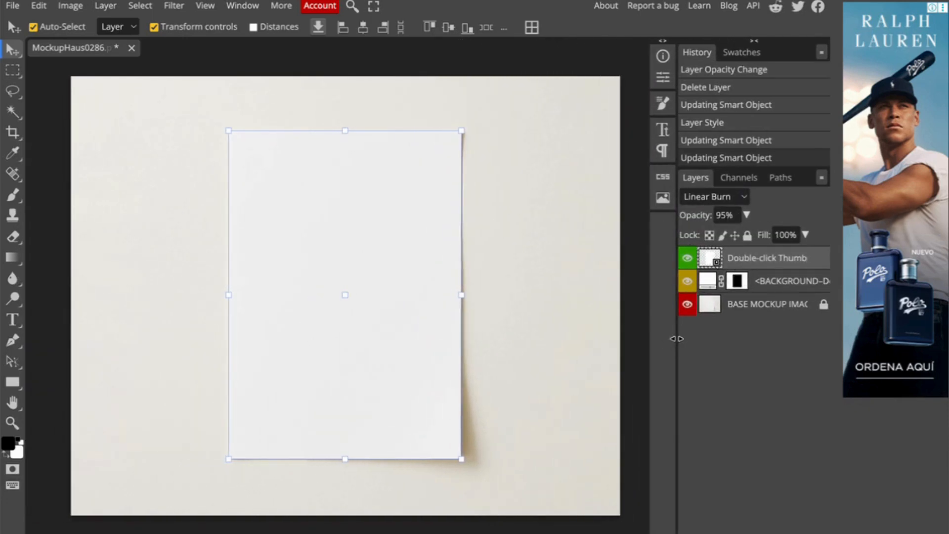
mouse_move(676, 339)
left_mouse_down()
mouse_move(553, 339)
mouse_move(686, 341)
left_mouse_up()
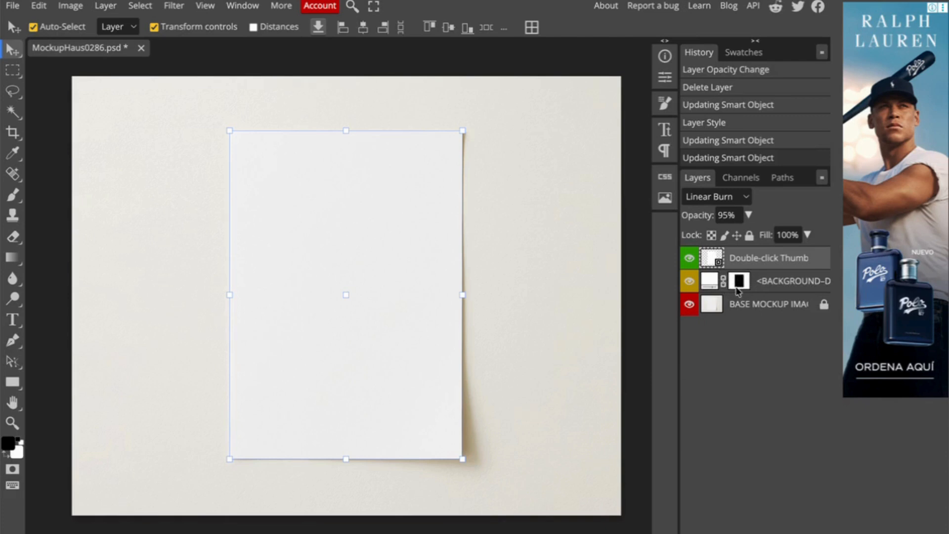
Open the design layer's smart object and place Venice.jpg from the Temp folder on its artboard
double_click(712, 258)
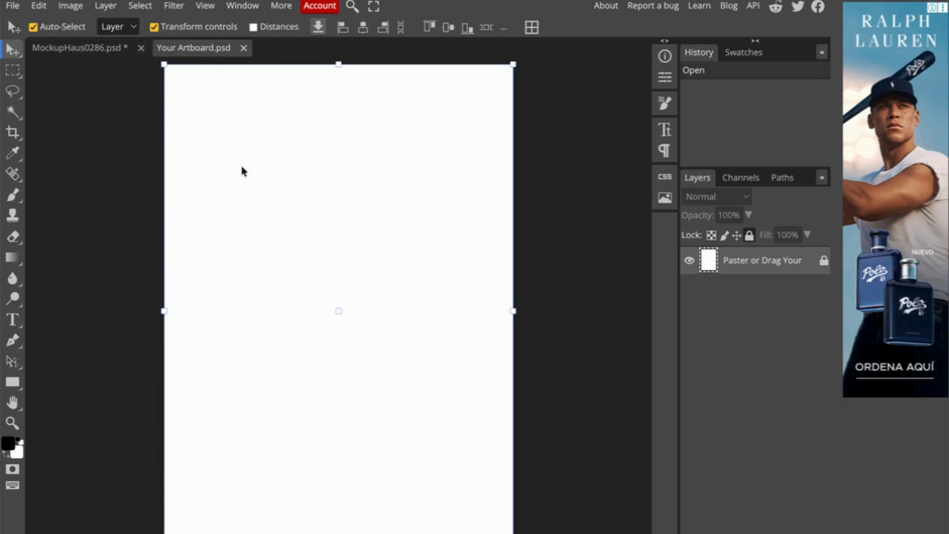
scroll(267, 215, "down", 2)
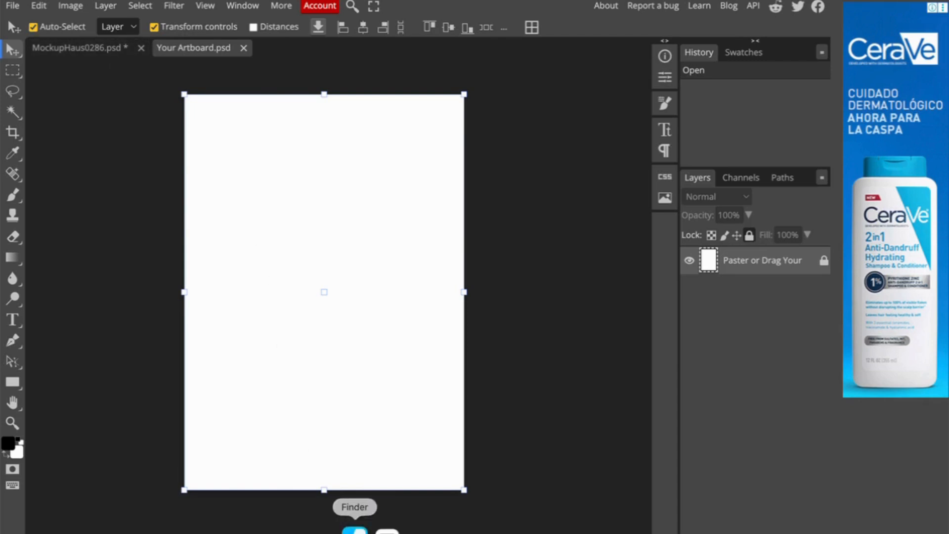
left_click(355, 528)
left_click_drag(371, 72, 668, 393)
left_click_drag(724, 445, 362, 267)
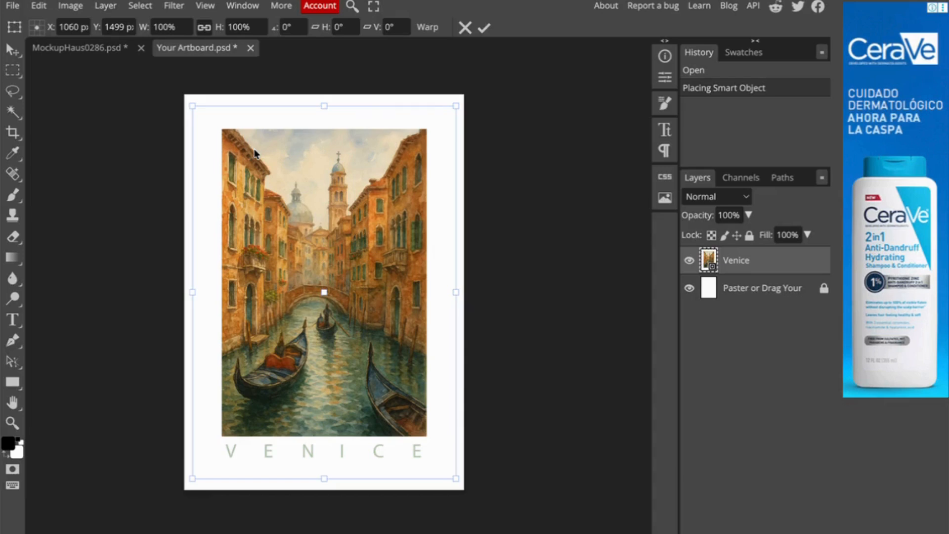
Align the Venice image with the artboard corner and scale it to 106.17% width and 106.2% height so it fills the artboard
left_click_drag(216, 140, 209, 127)
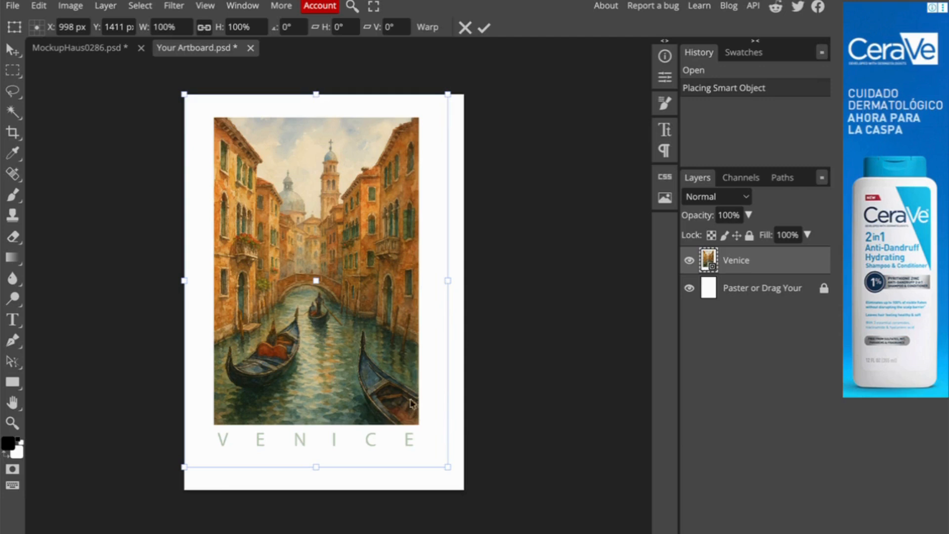
left_click_drag(448, 467, 464, 488)
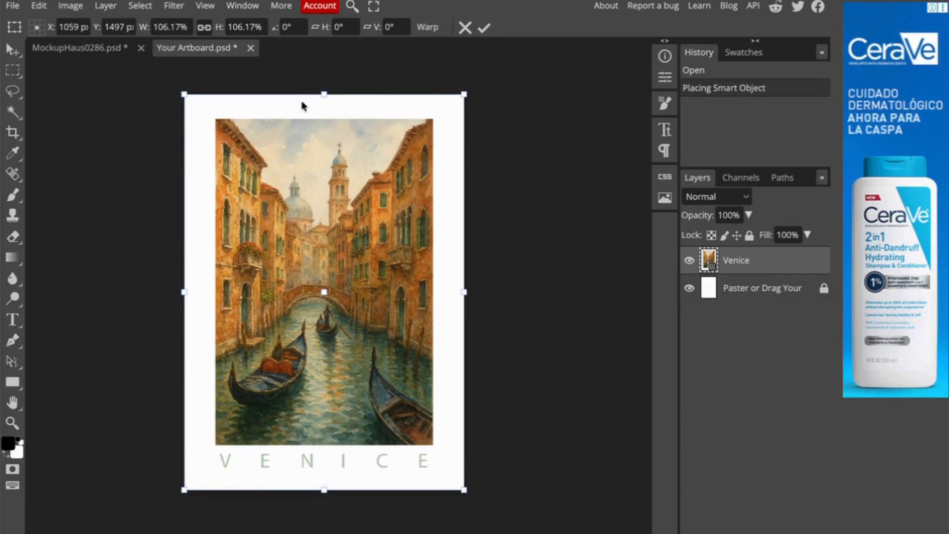
left_click(206, 28)
mouse_move(324, 490)
left_mouse_down()
mouse_move(317, 338)
mouse_move(315, 490)
left_mouse_up()
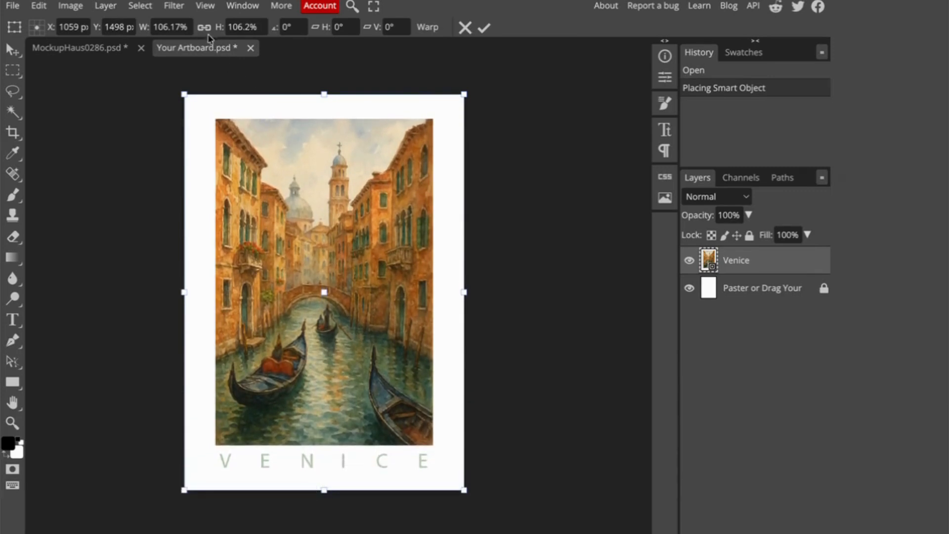
left_click(485, 28)
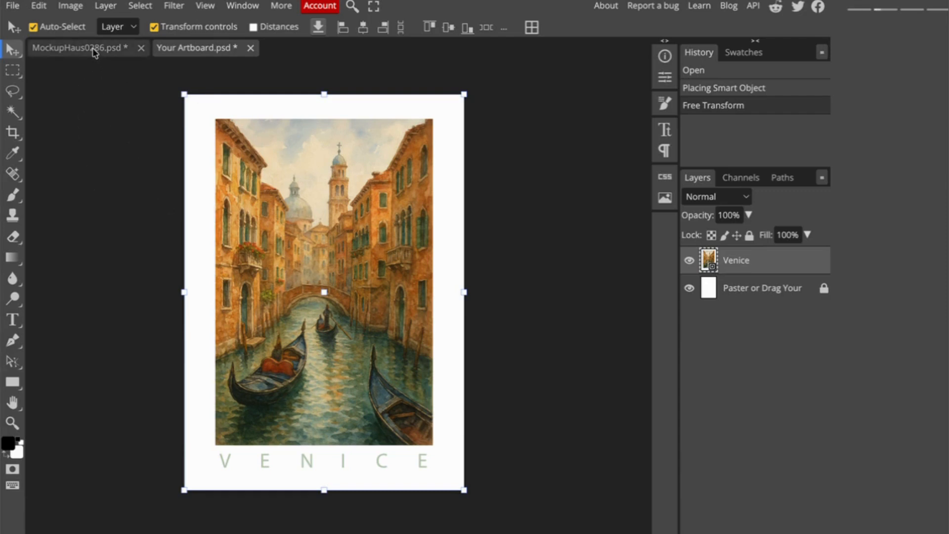
Save the edited smart object and close its artboard to return to the mockup
left_click(12, 6)
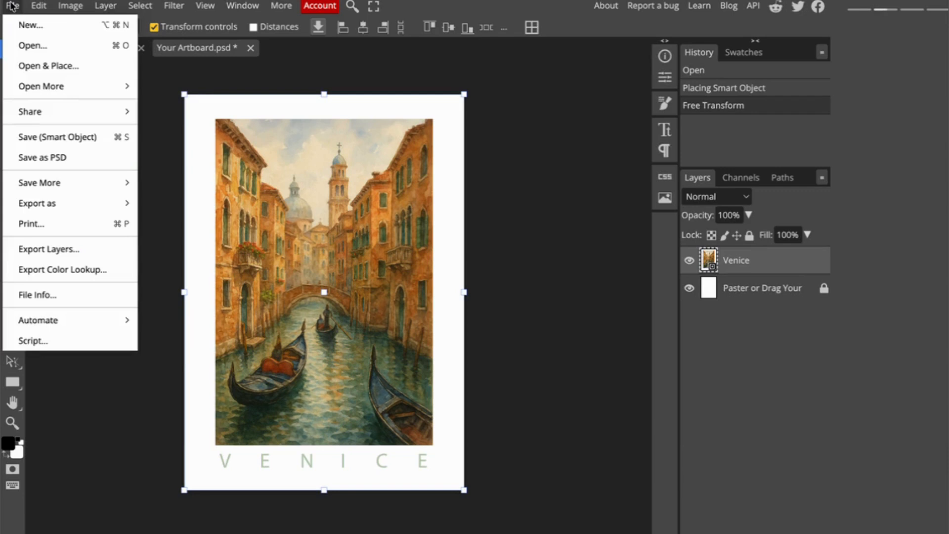
left_click(77, 139)
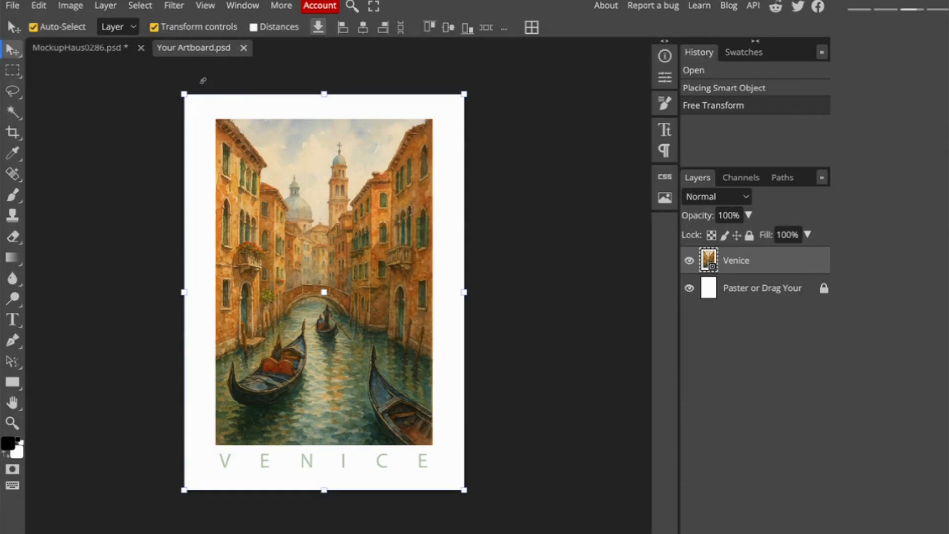
left_click(244, 48)
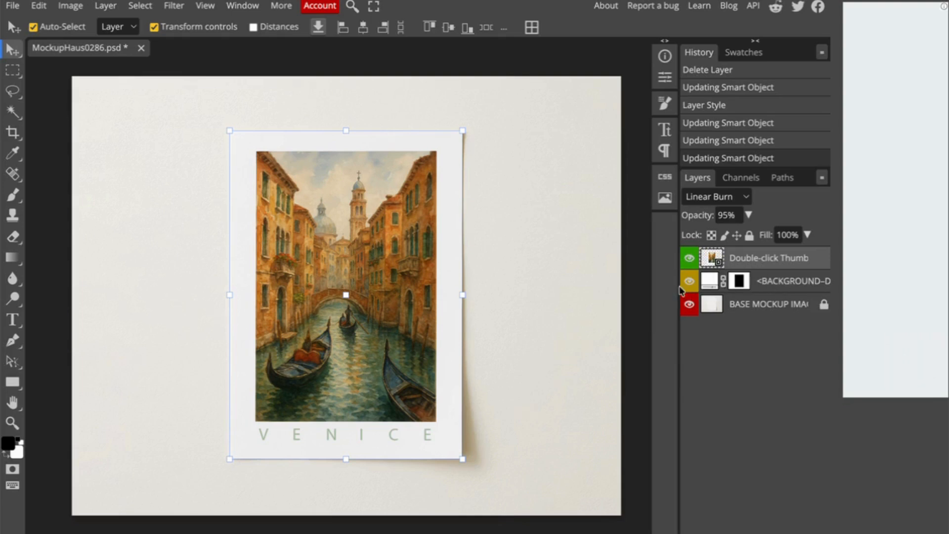
Try green, blue and orange tones for the background layer, and set its color to olive green 545c3b sampled from the Venice artwork
left_click_drag(677, 287, 669, 309)
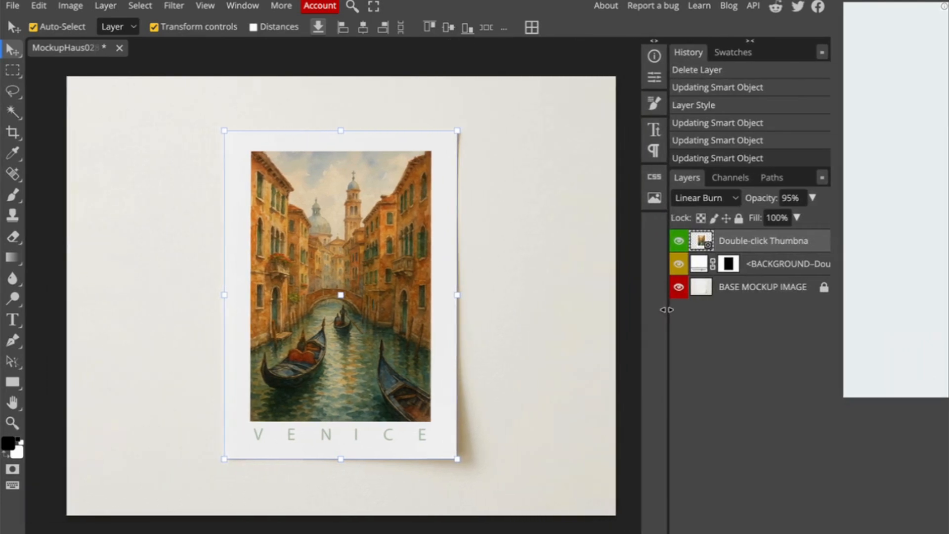
double_click(699, 265)
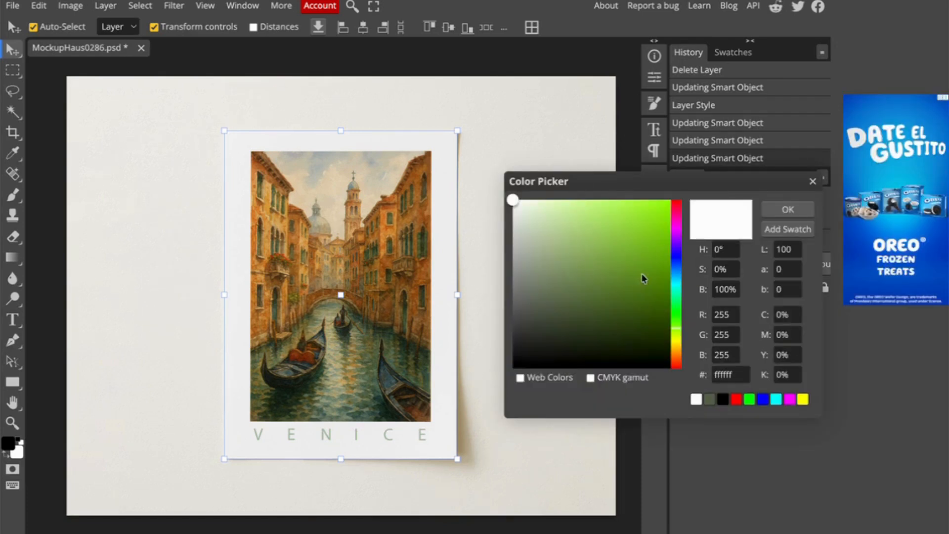
left_click(616, 283)
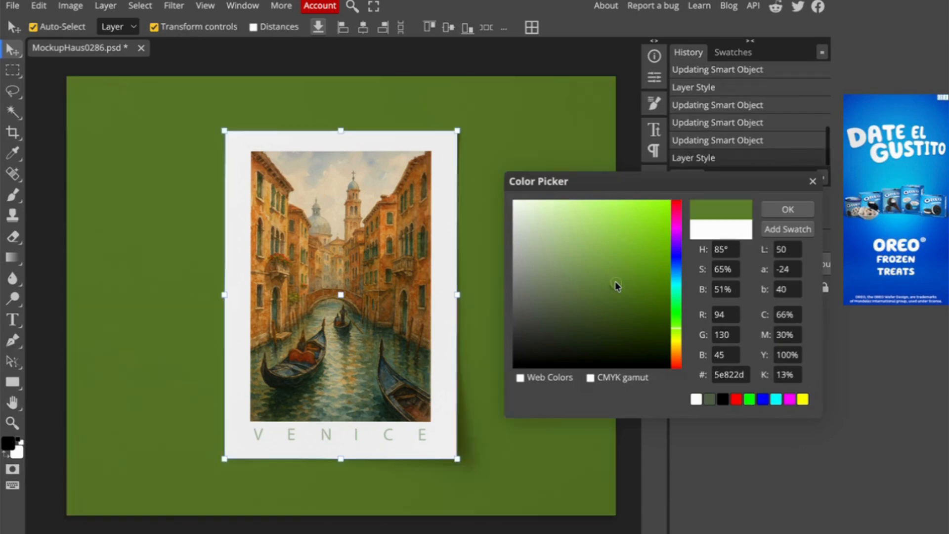
left_click(675, 260)
left_click(621, 236)
left_click(580, 231)
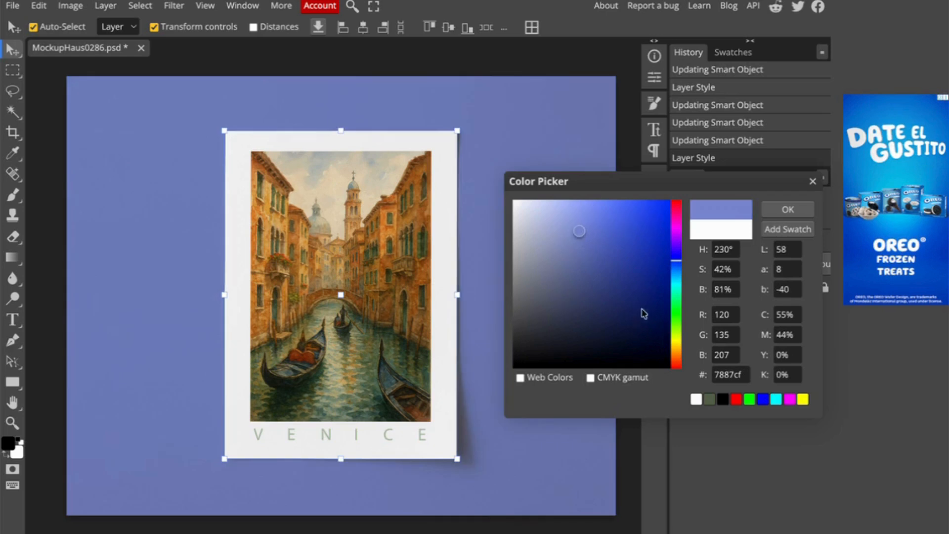
left_click(387, 233)
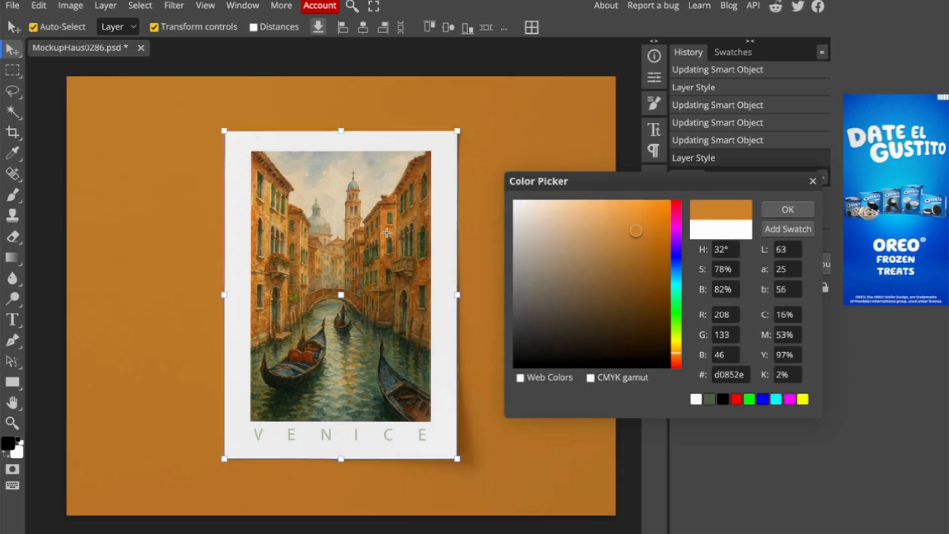
left_click(344, 344)
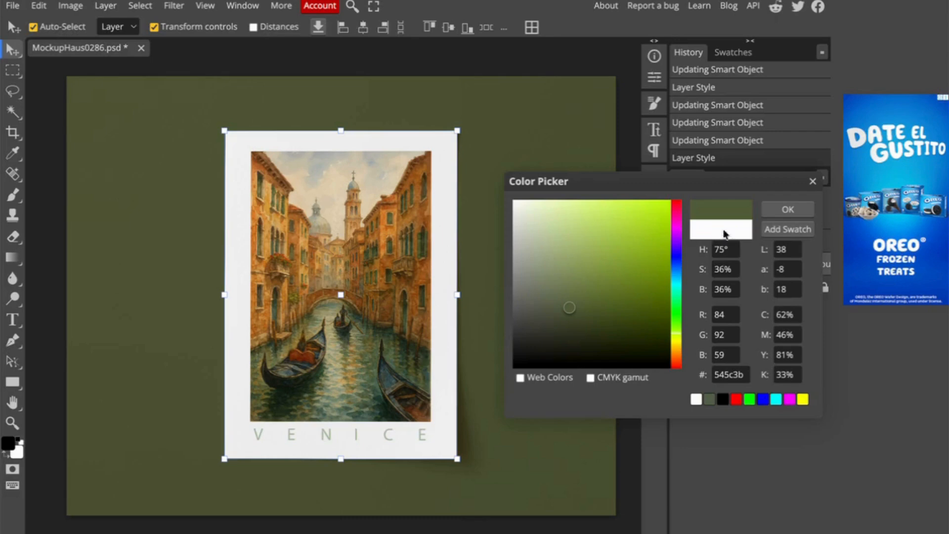
left_click(788, 210)
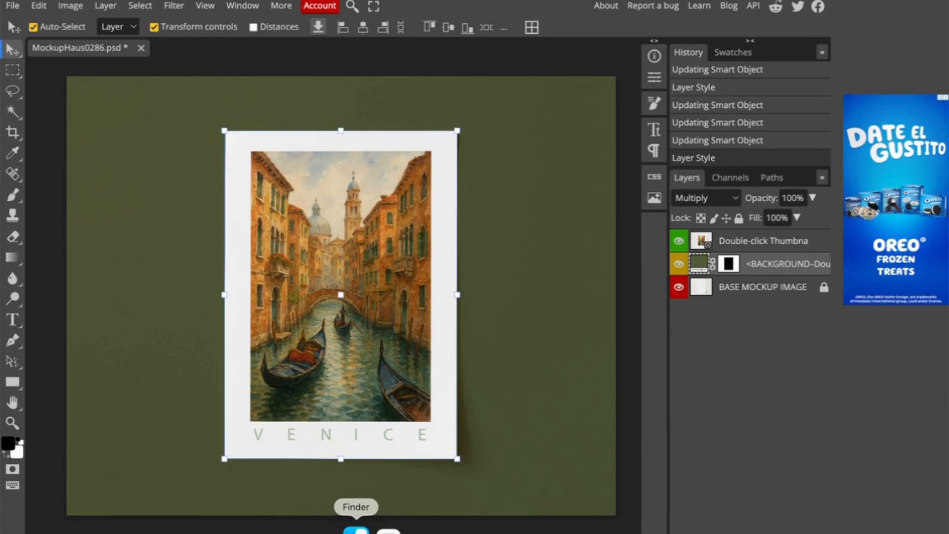
Place the DIGITAL DOWNLOAD 2 PNG badge in the mockup and move its layer above the design layer
left_click(360, 532)
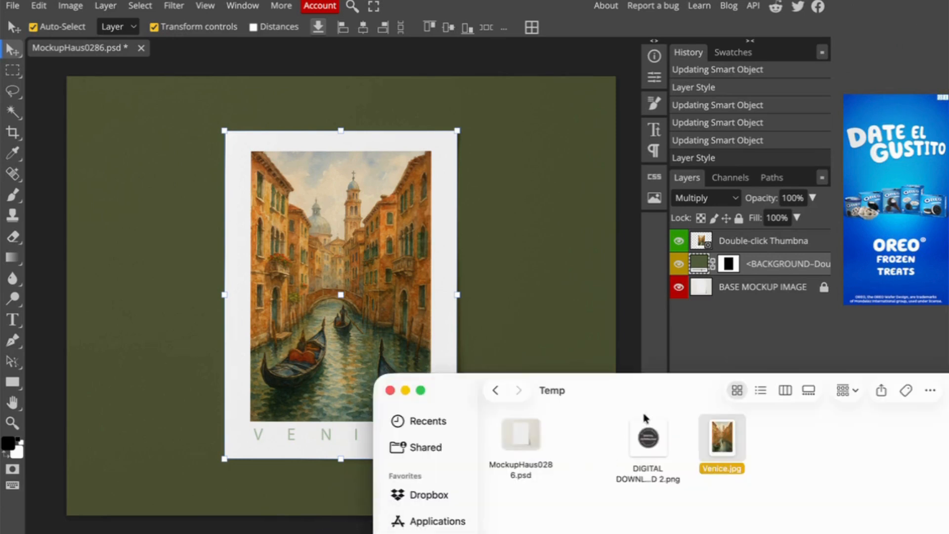
left_click(651, 448)
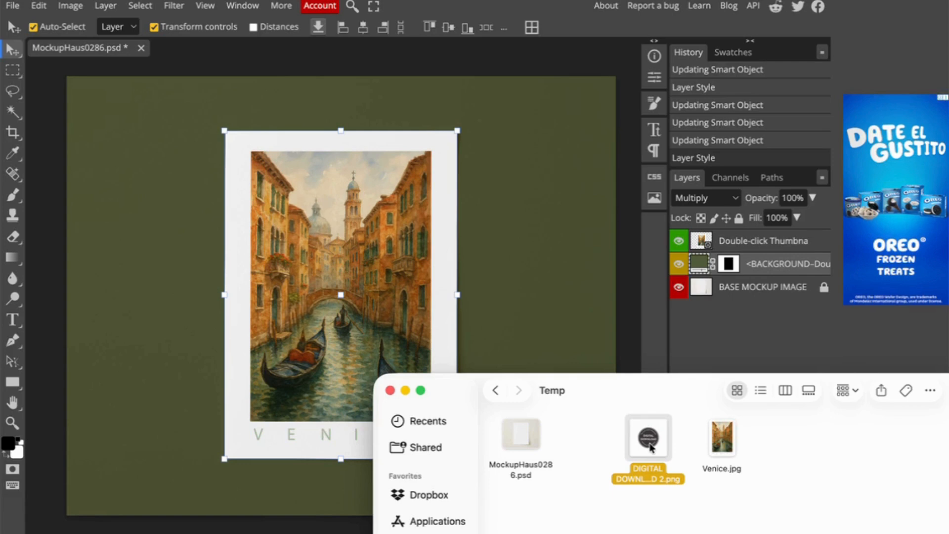
left_click_drag(651, 448, 451, 284)
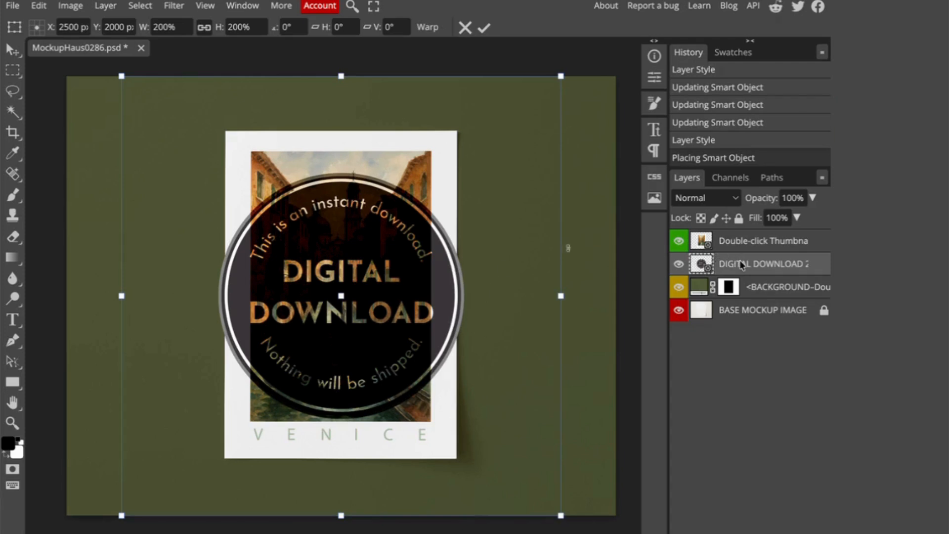
key("Return")
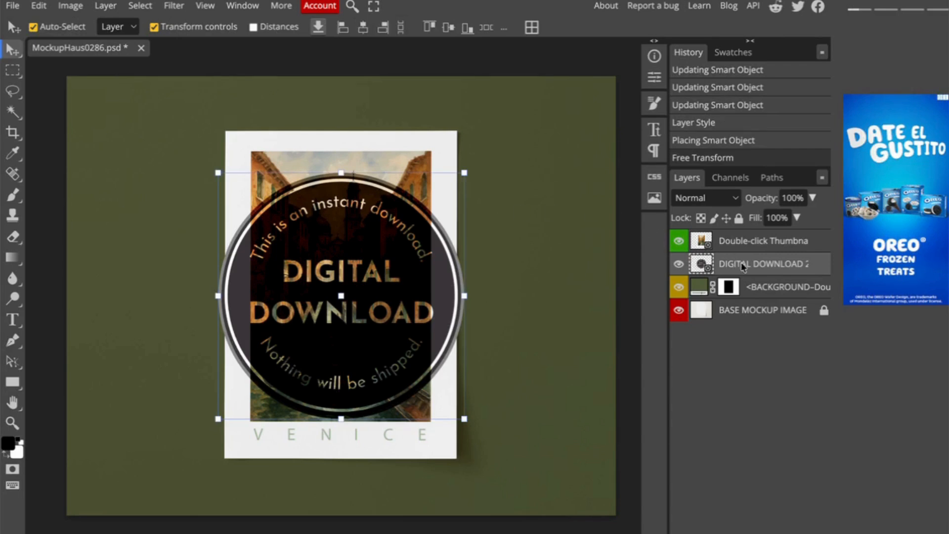
left_click_drag(733, 267, 728, 224)
left_click_drag(719, 265, 723, 236)
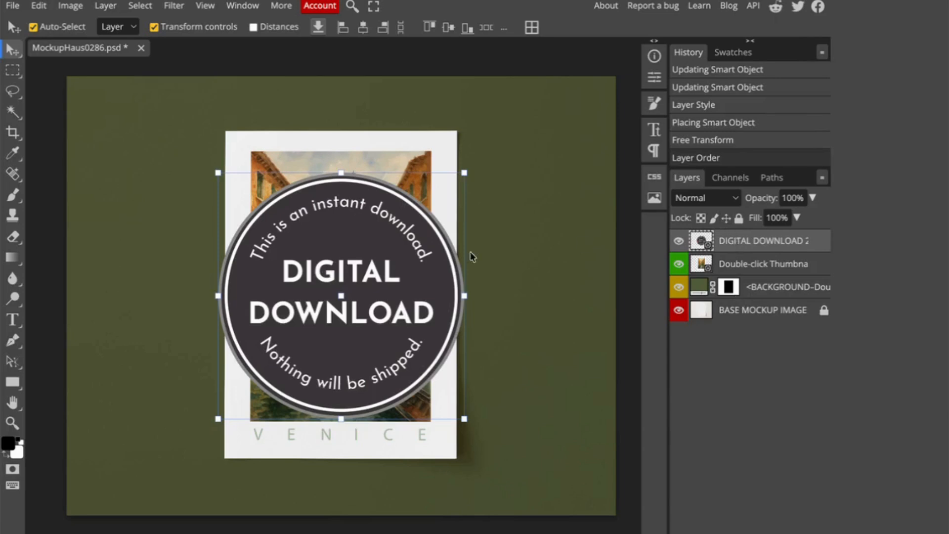
Scale the digital download badge to about 75% and position it over the upper part of the poster's right edge
key("ctrl+alt+t")
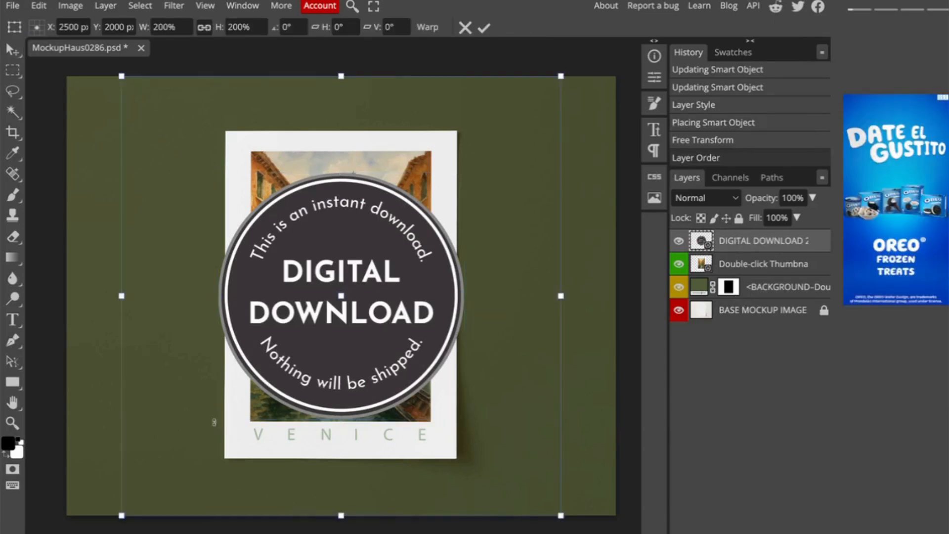
left_click_drag(214, 422, 267, 406)
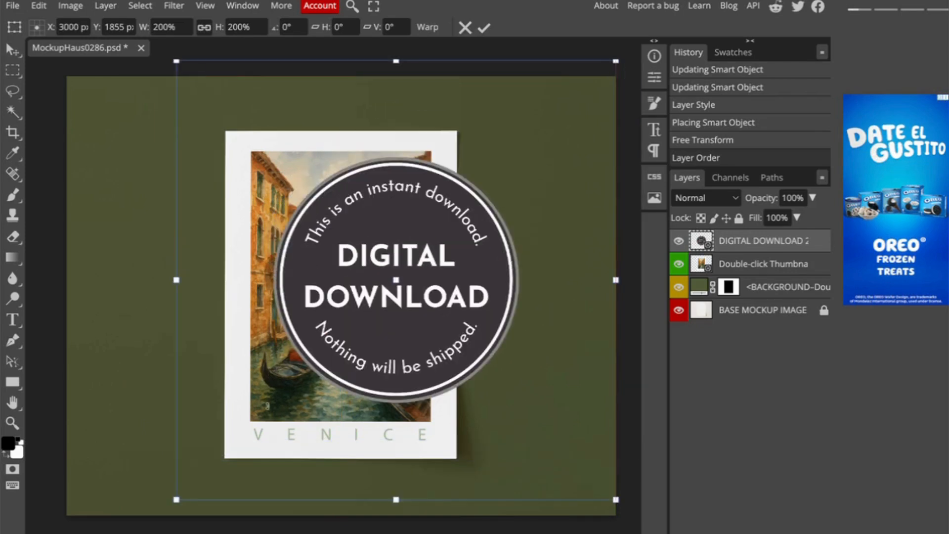
key("shift+Up")
left_click_drag(177, 499, 440, 225)
left_click_drag(547, 145, 461, 226)
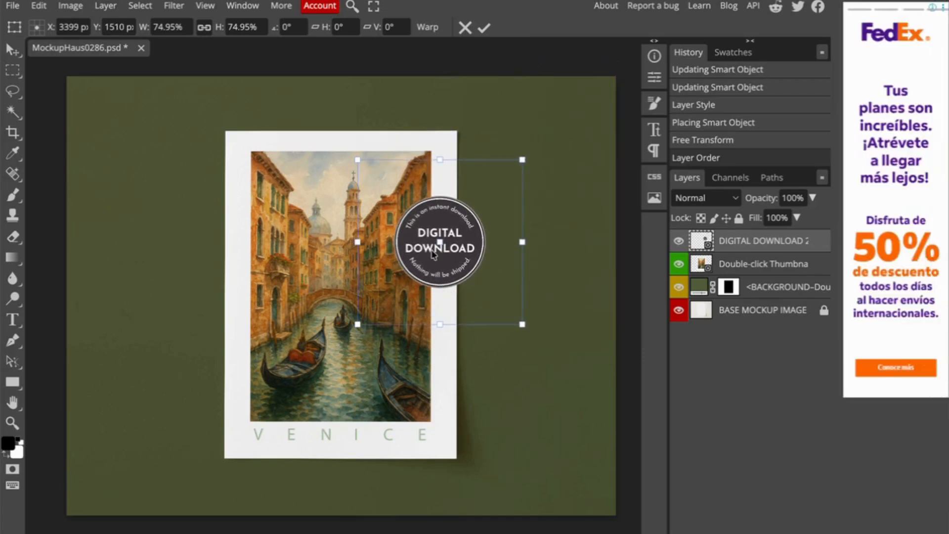
key("Return")
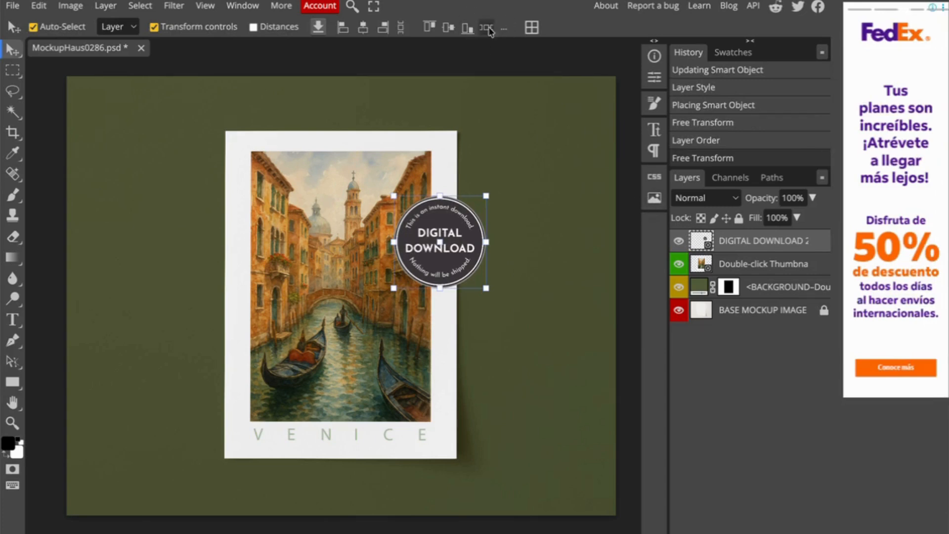
Lower the digital download badge layer's opacity to 81% and select the base mockup image layer
left_click(812, 198)
mouse_move(813, 218)
left_mouse_down()
mouse_move(775, 220)
mouse_move(801, 223)
left_mouse_up()
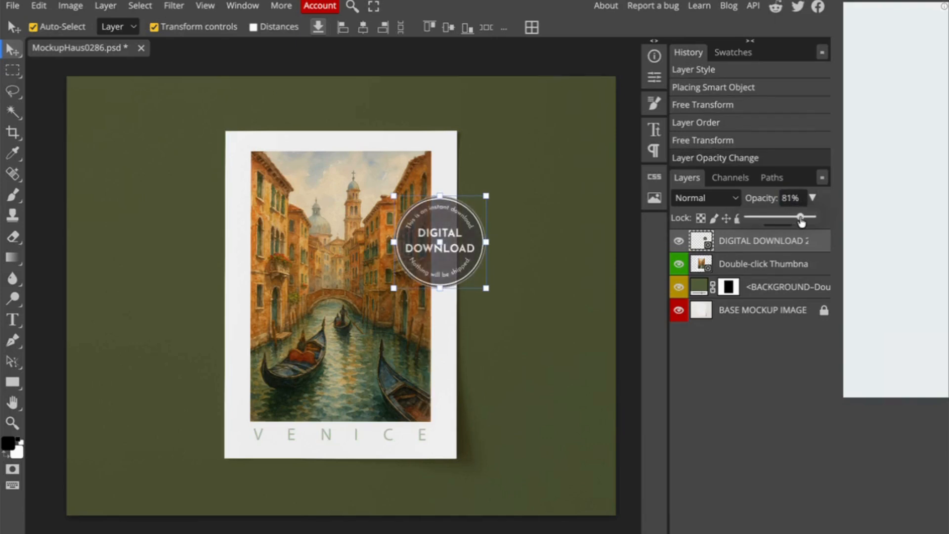
left_click(735, 313)
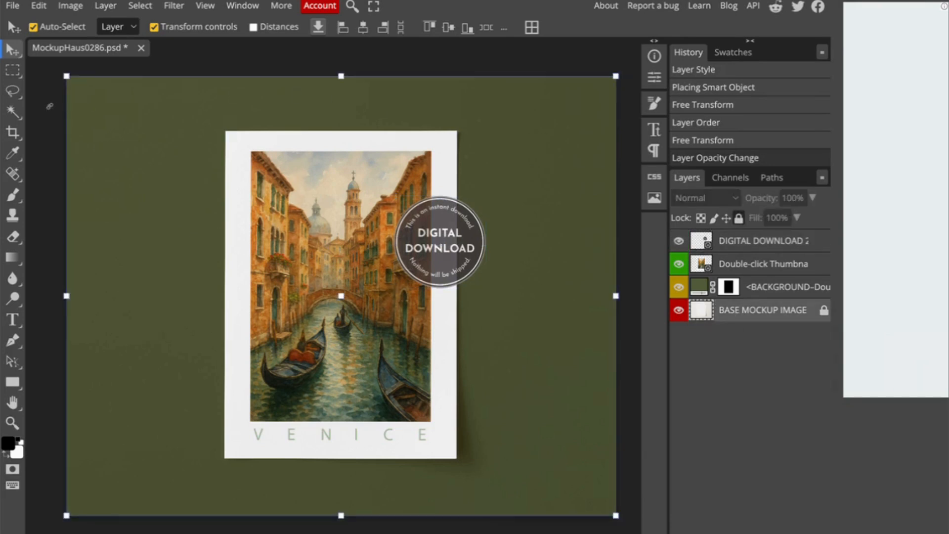
Open the list of export formats for the finished mockup
left_click(13, 7)
left_click(43, 200)
left_click(19, 9)
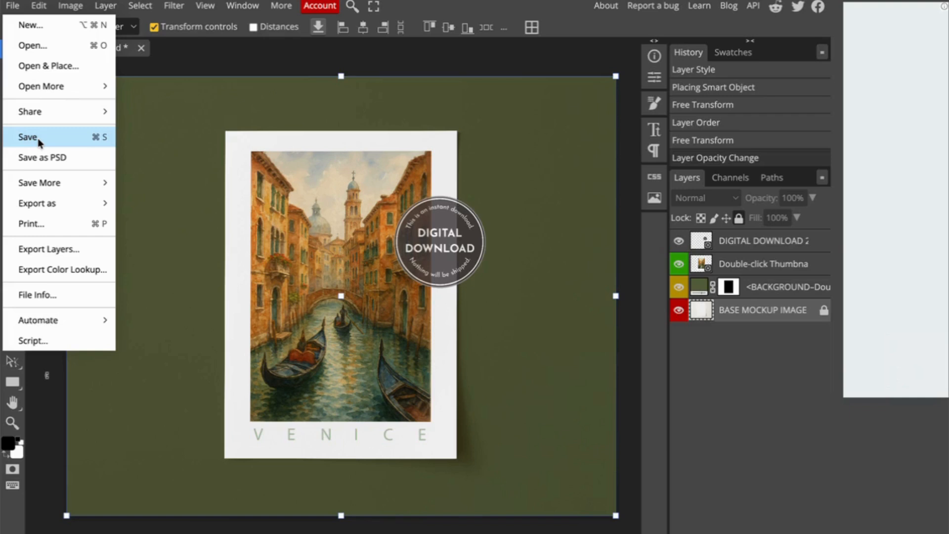
mouse_move(40, 205)
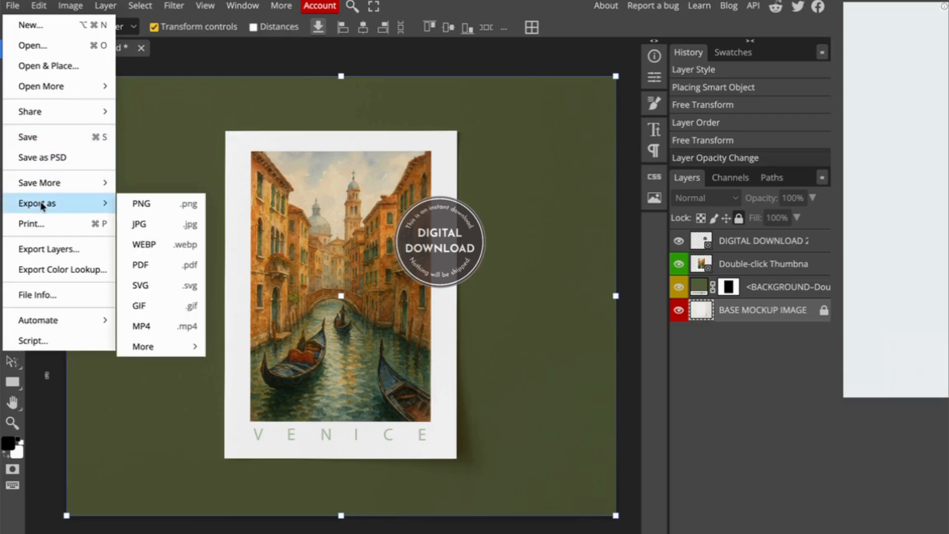